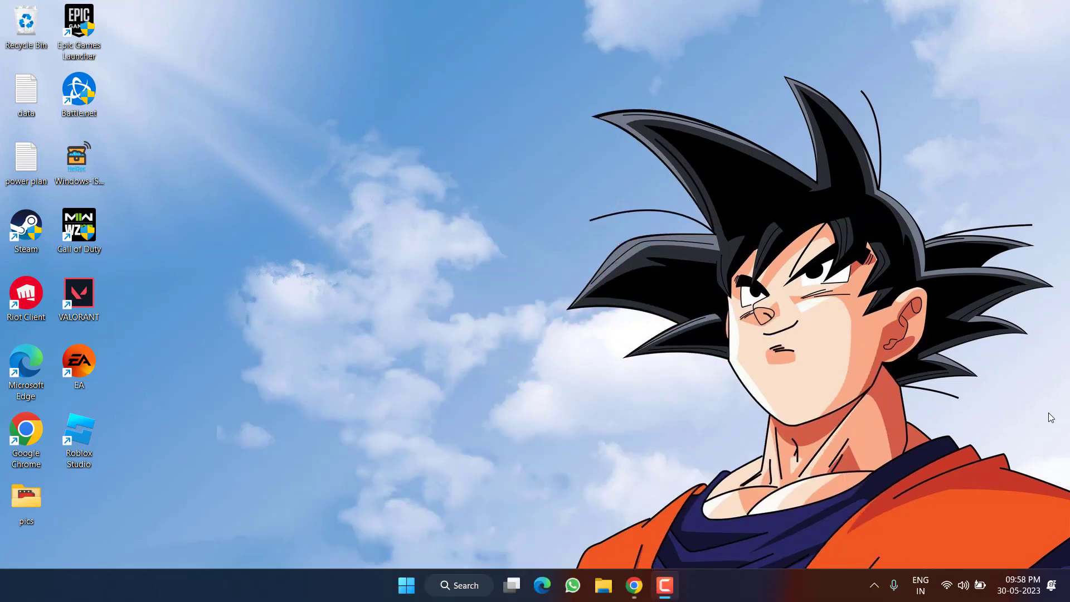
Open Settings, review the pending updates on the Windows Update page, then close Settings.
key("super+i")
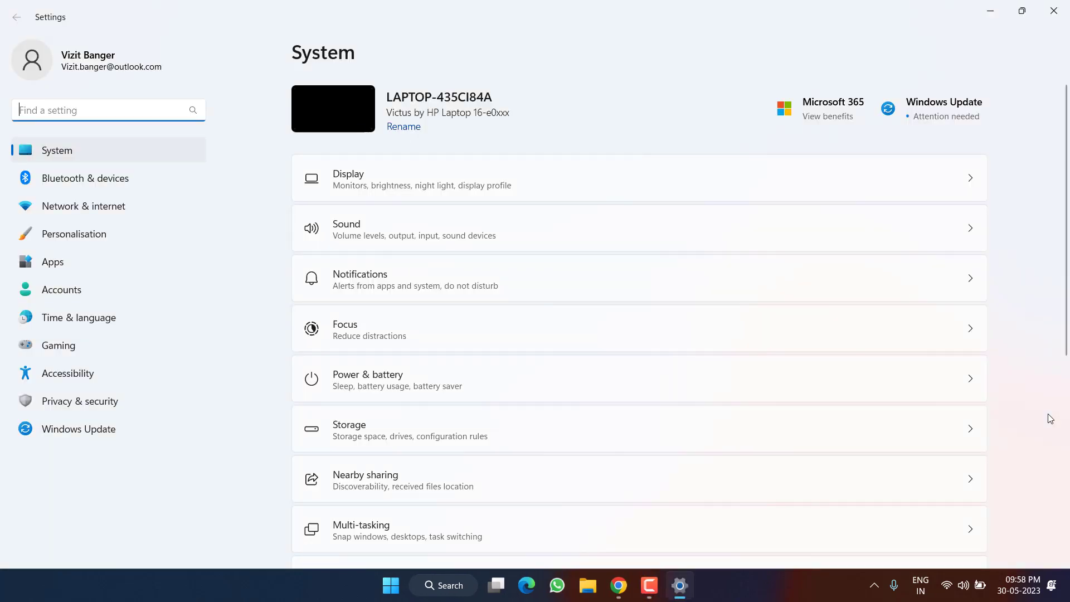
left_click(82, 433)
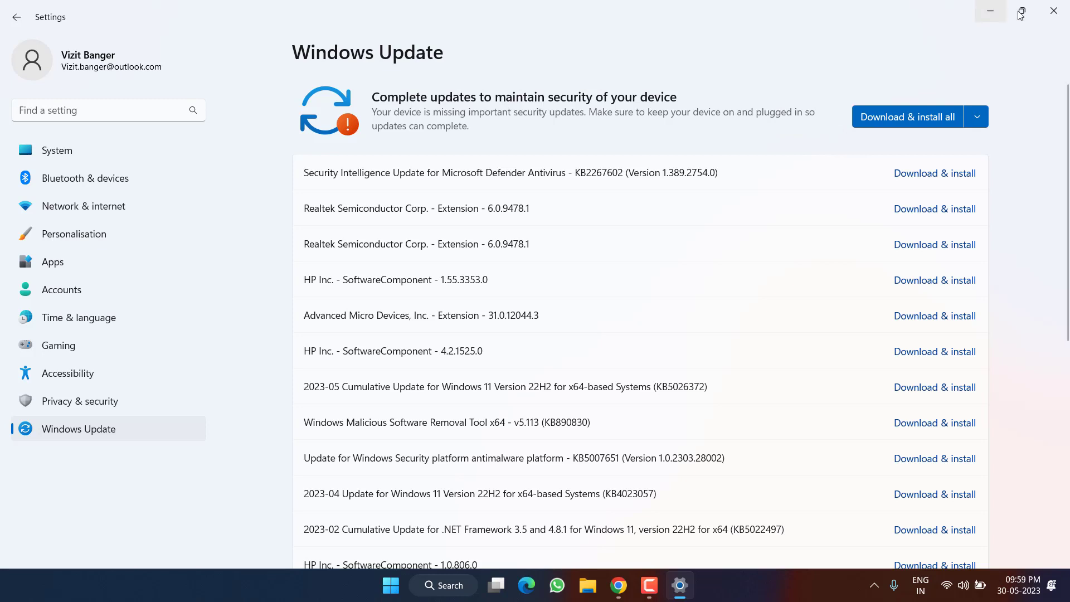
left_click(1054, 11)
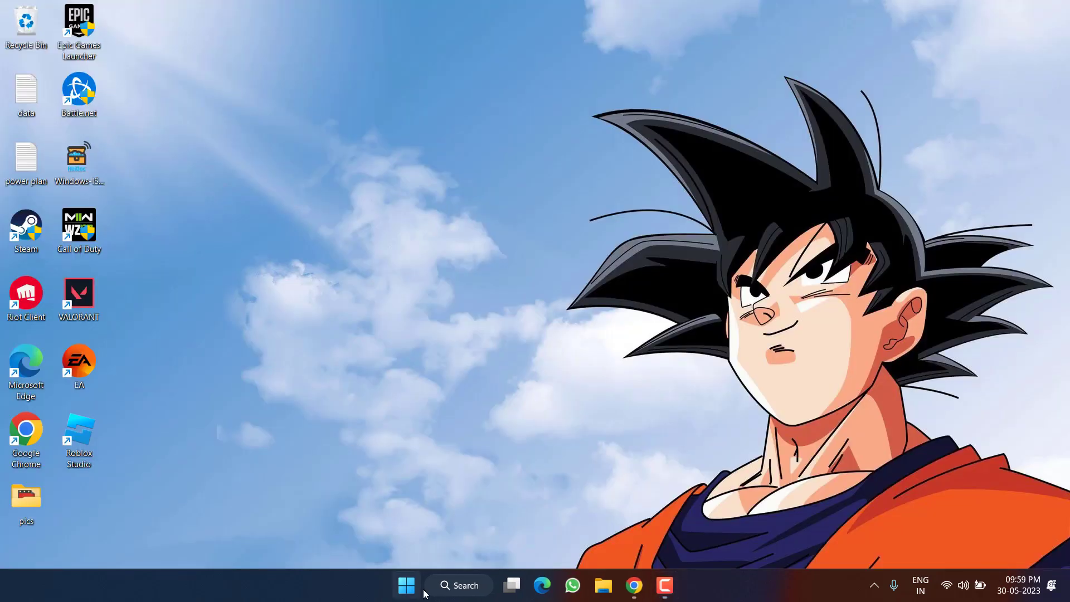
Run ncpa.cpl from the Run dialog to open Network Connections.
right_click(419, 593)
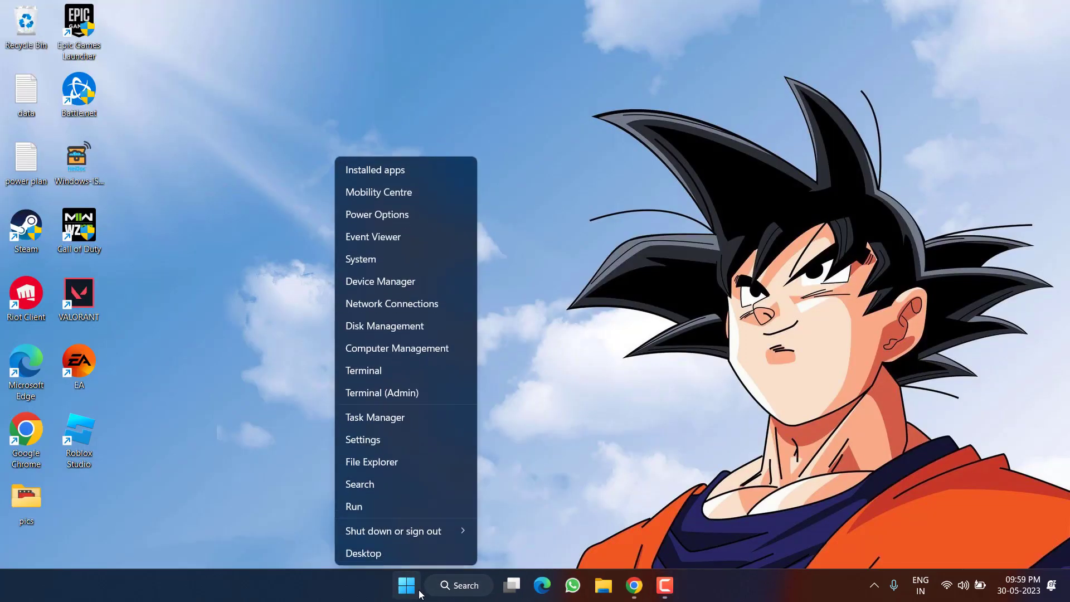
left_click(413, 511)
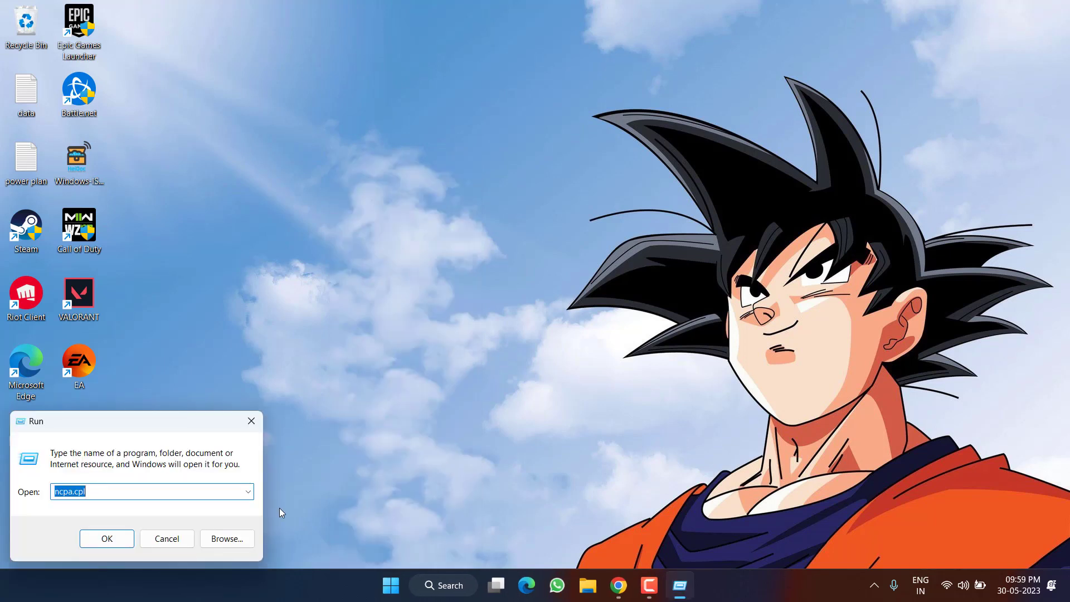
key("End")
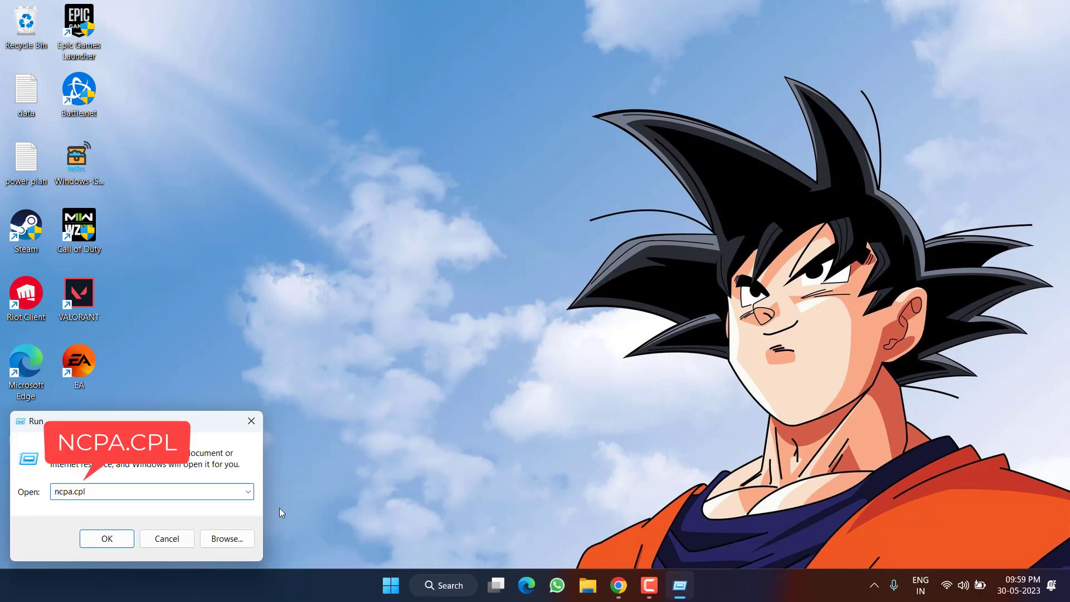
key("Return")
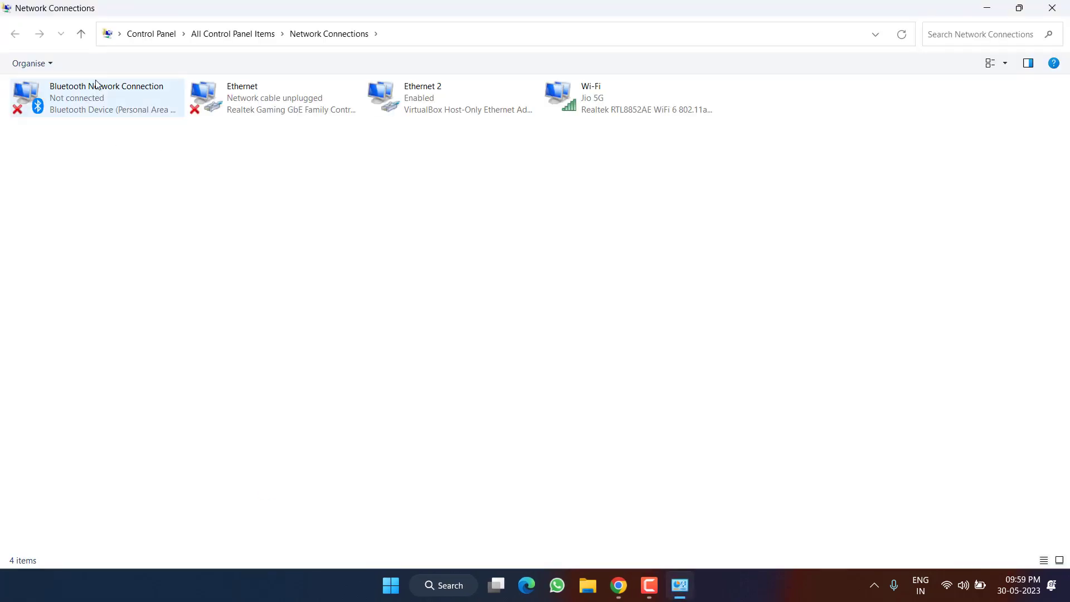
Open the Wi-Fi connection's properties, check TCP/IPv6 is ticked, and start configuring the adapter.
left_click(592, 101)
right_click(588, 91)
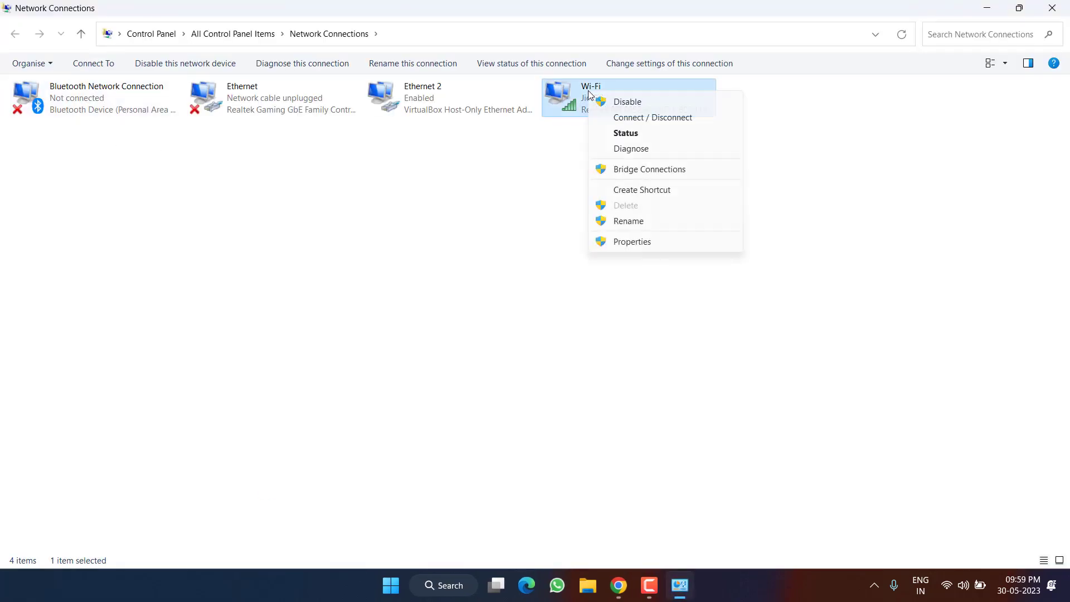
left_click(632, 242)
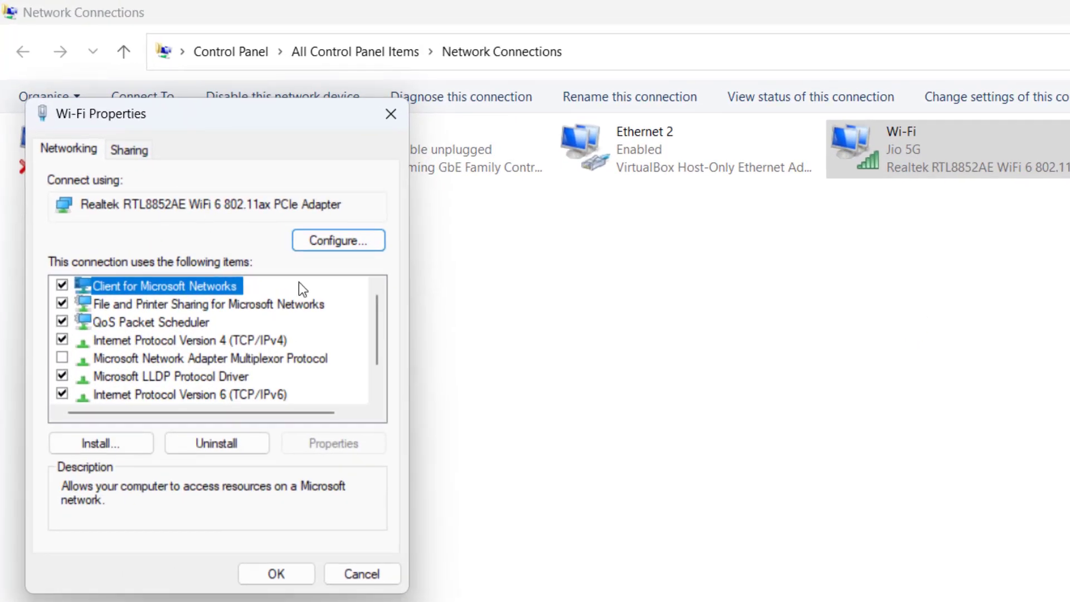
left_click(210, 396)
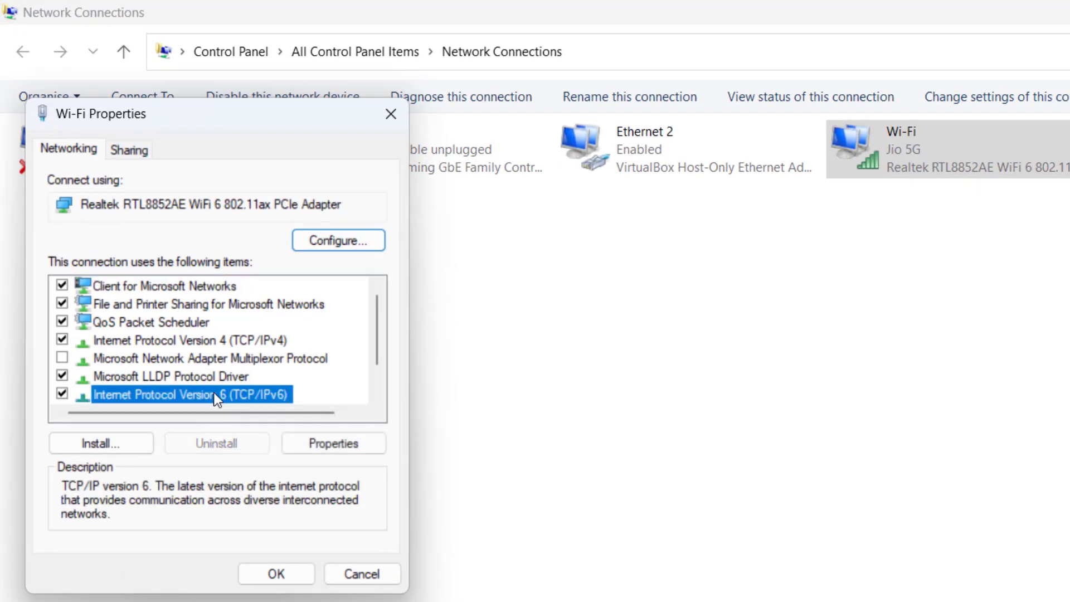
scroll(216, 397, "down", 1)
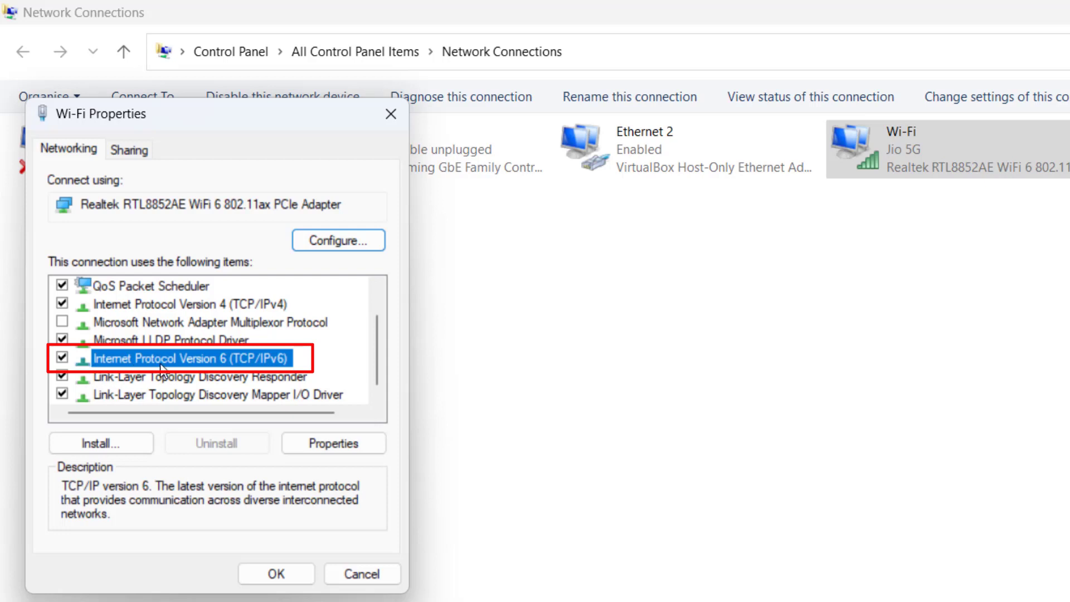
left_click(337, 243)
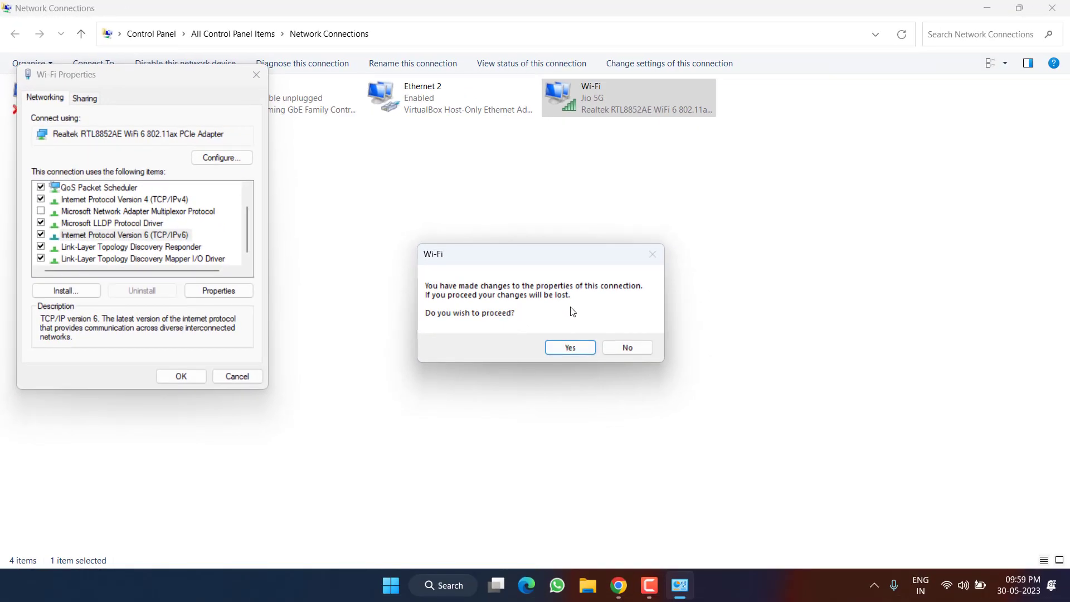
In the adapter's Advanced properties, keep 5G Wireless Mode at IEEE 802.11a/n/ac/ax and Preferred Band 5G first.
left_click(563, 347)
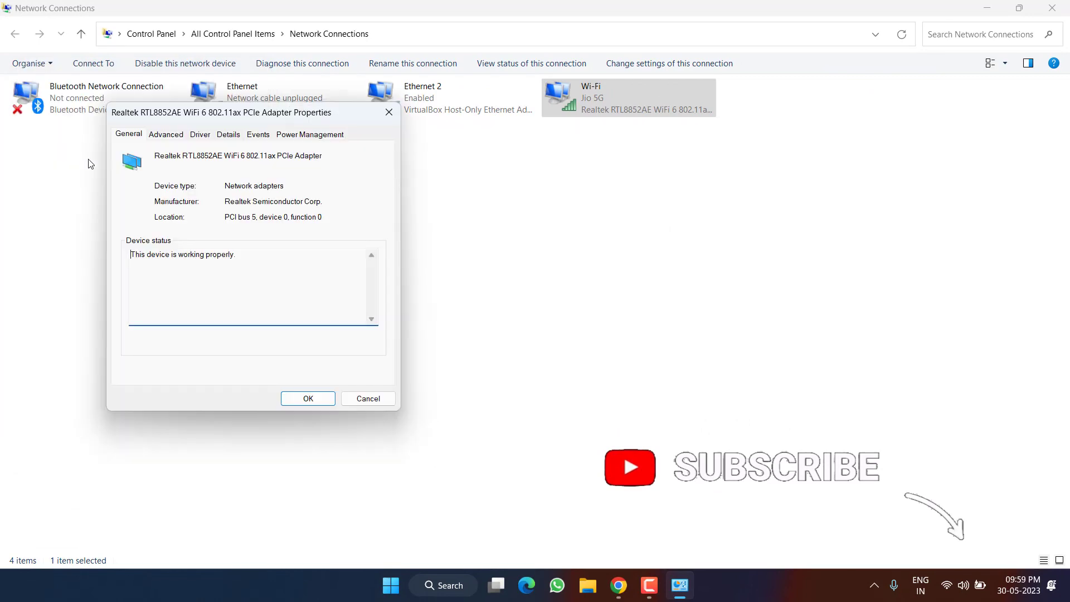
left_click(165, 135)
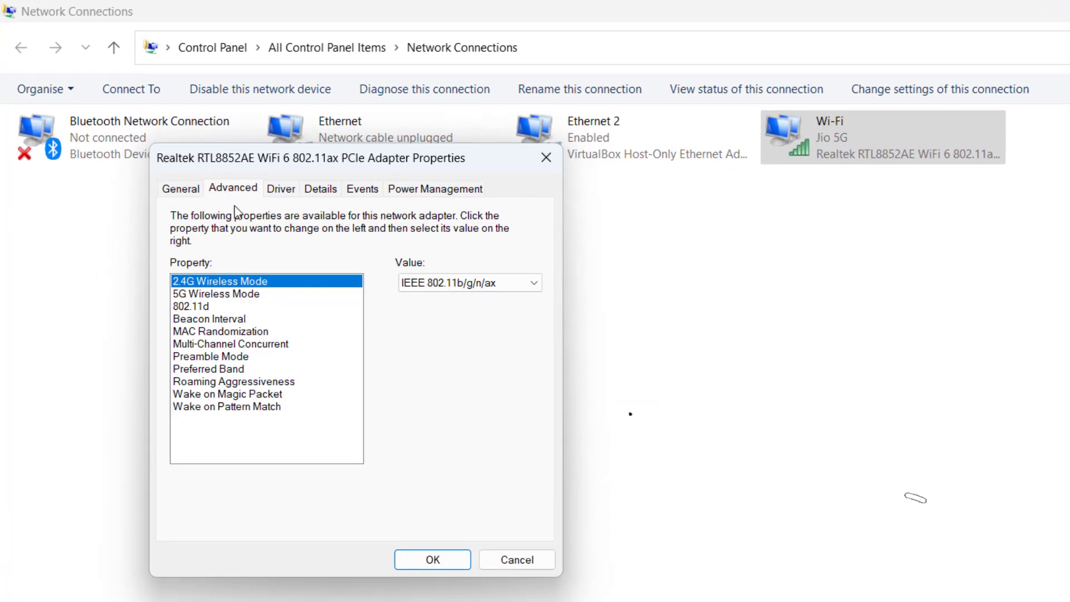
left_click(245, 294)
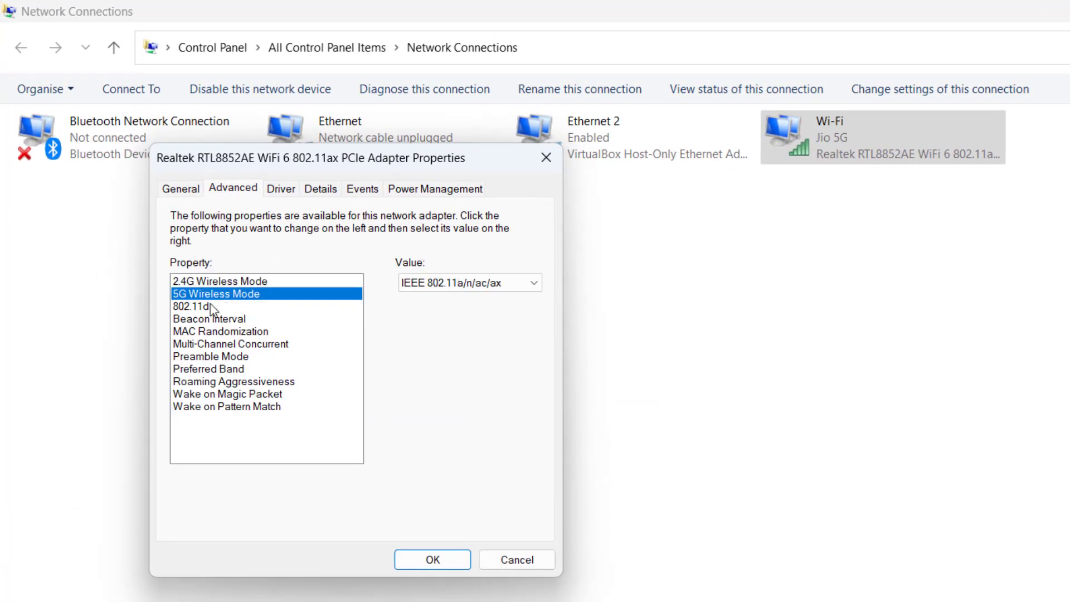
left_click(485, 286)
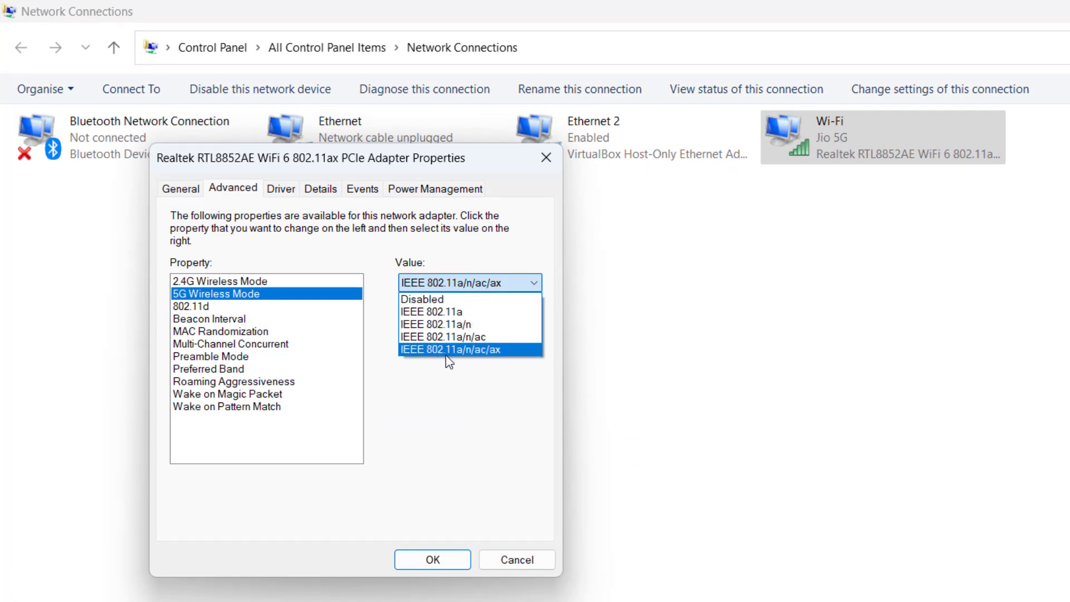
left_click(490, 350)
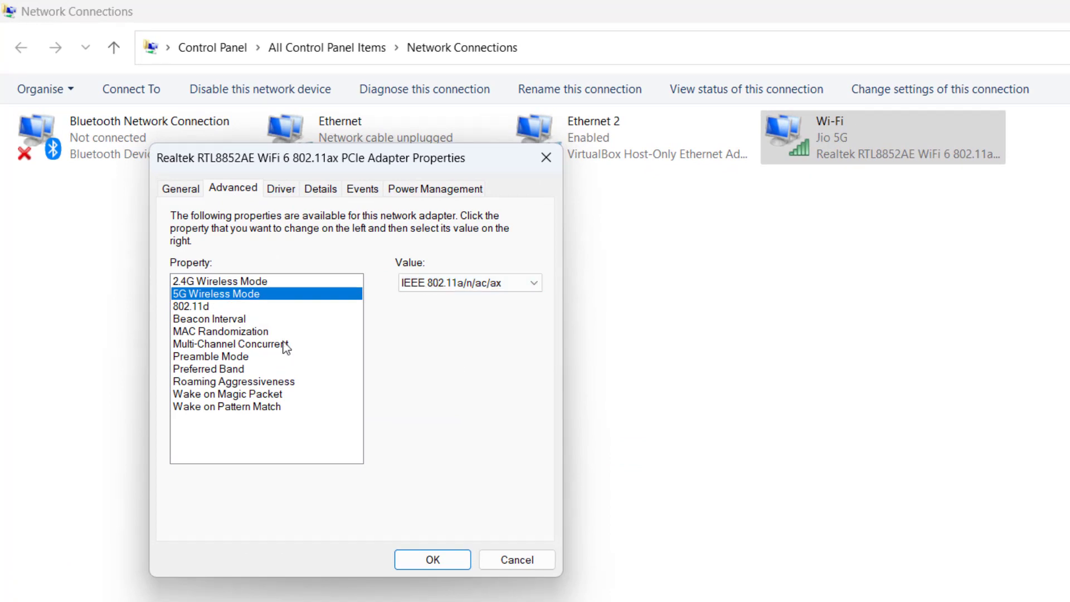
left_click(223, 370)
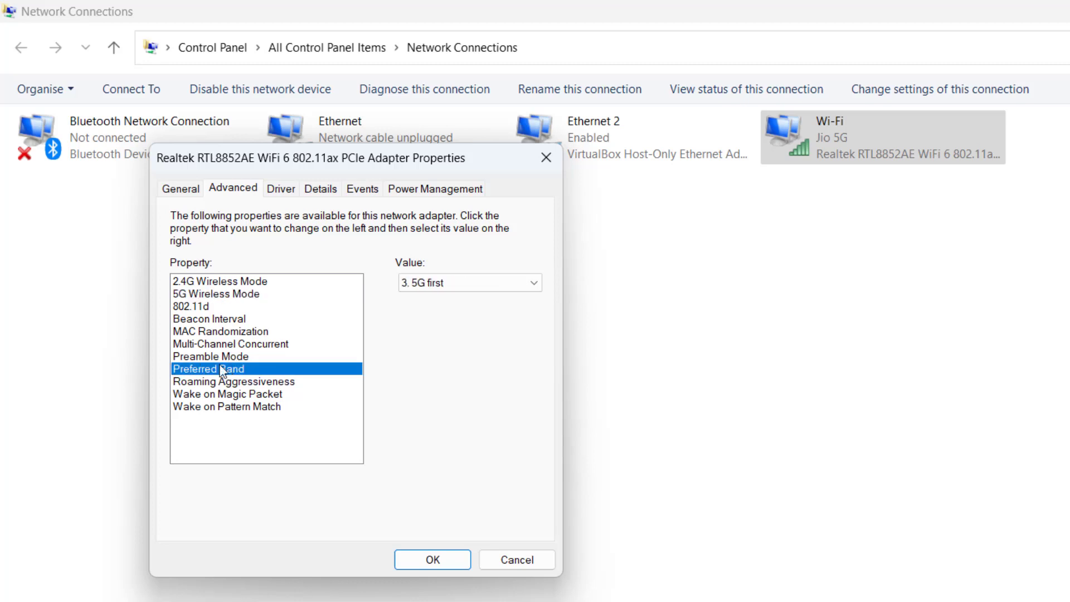
left_click(450, 283)
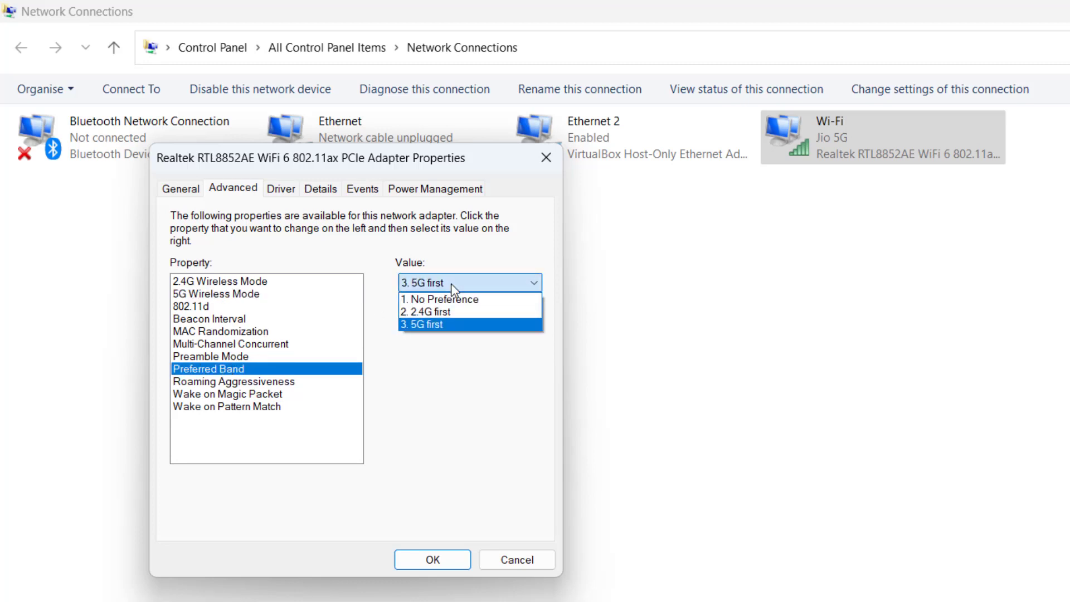
left_click(442, 327)
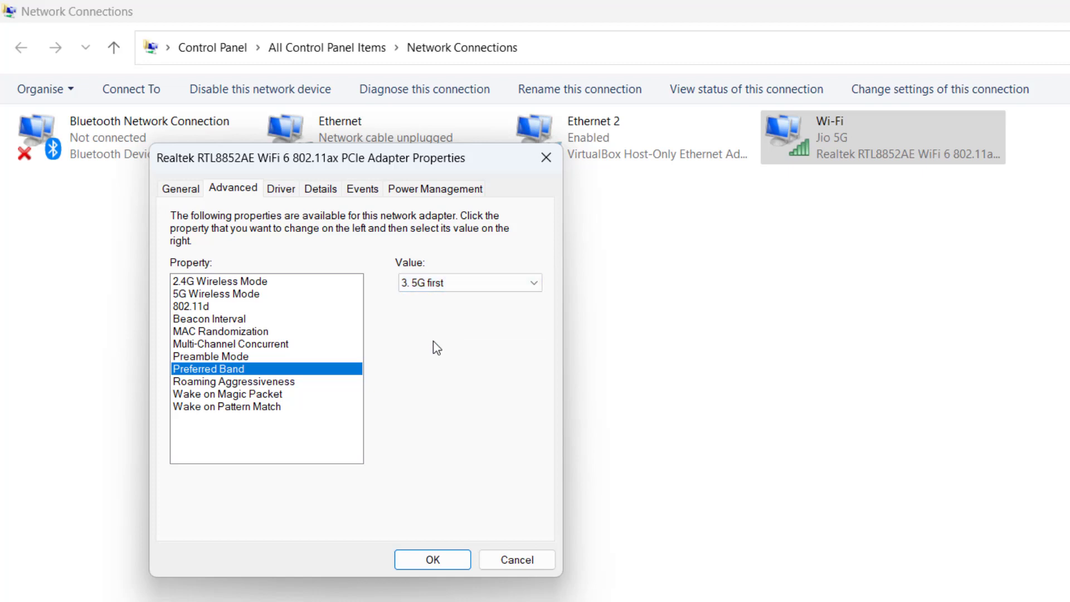
Set 2.4G Wireless Mode to IEEE 802.11b/g/n/ax, confirm, and close Network Connections.
left_click(187, 281)
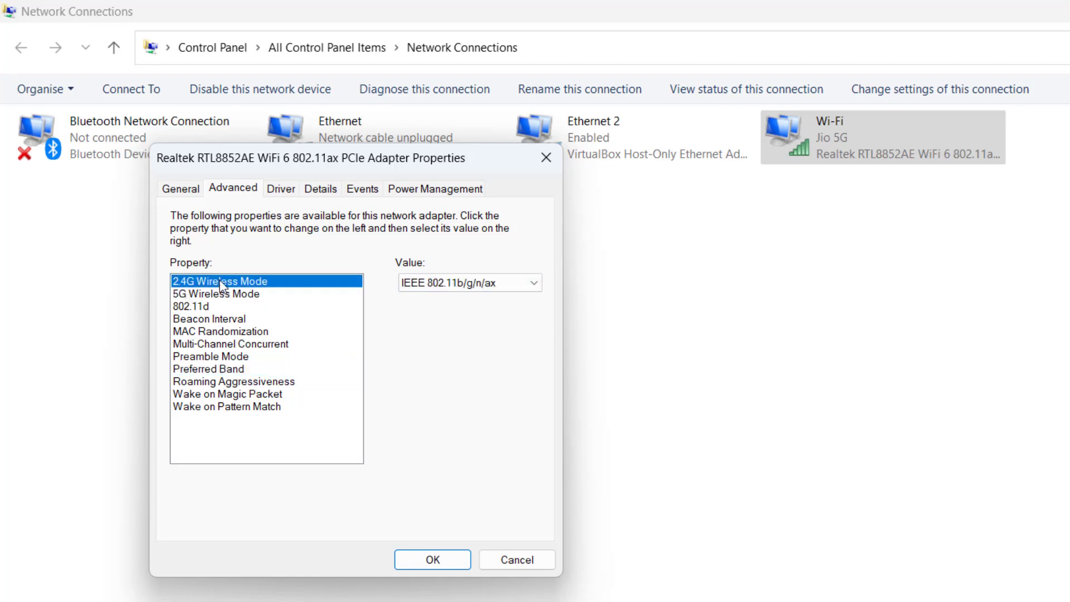
left_click(476, 285)
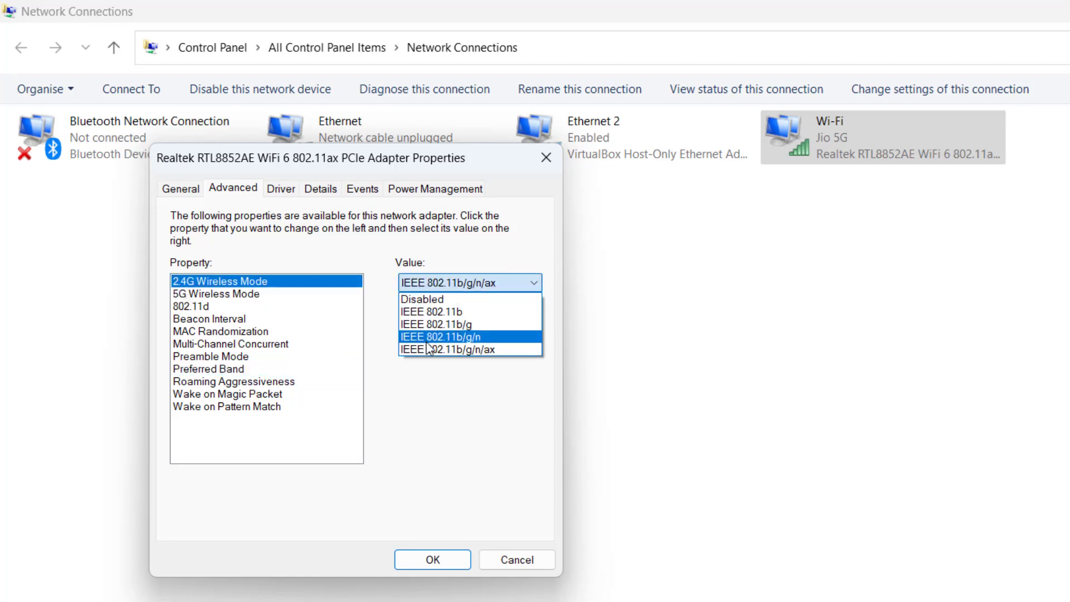
left_click(485, 349)
left_click(462, 566)
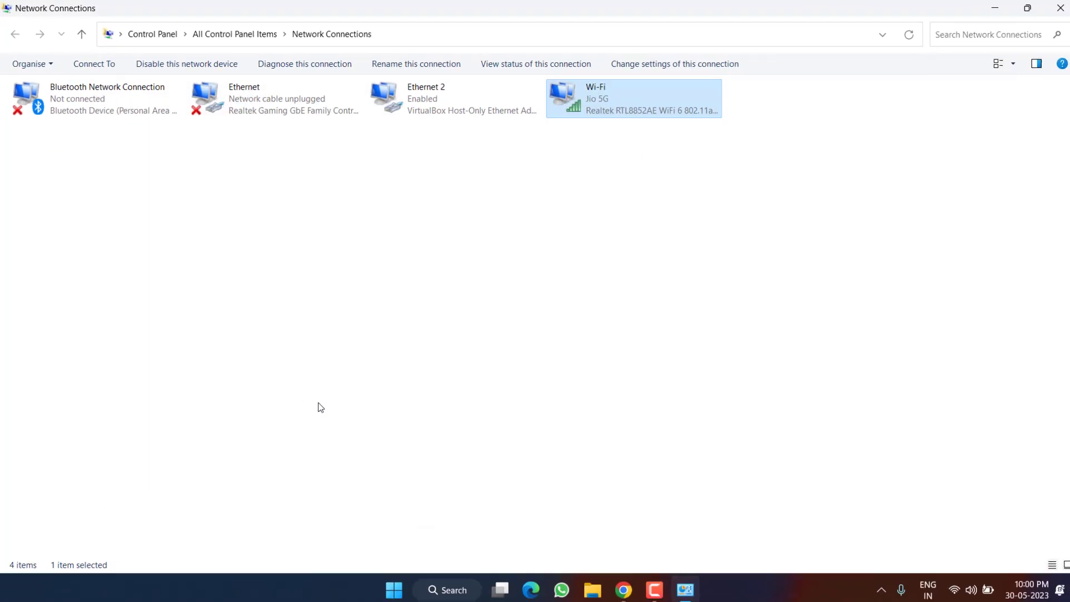
left_click(379, 266)
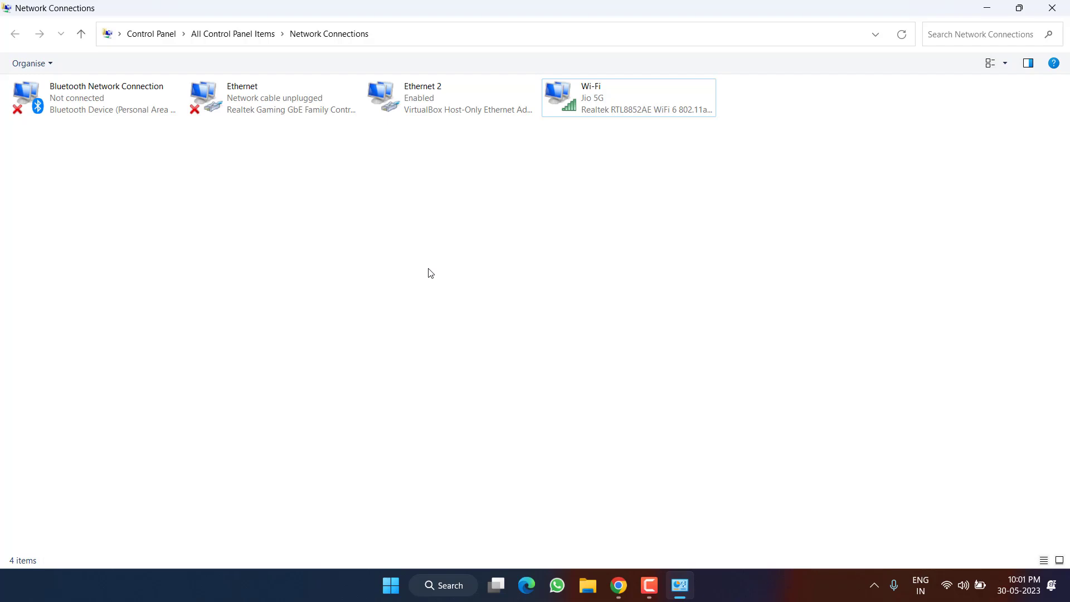
left_click(1053, 8)
In Device Manager, open the Realtek RTL8852AE WiFi 6 adapter's properties on its Driver tab.
right_click(406, 585)
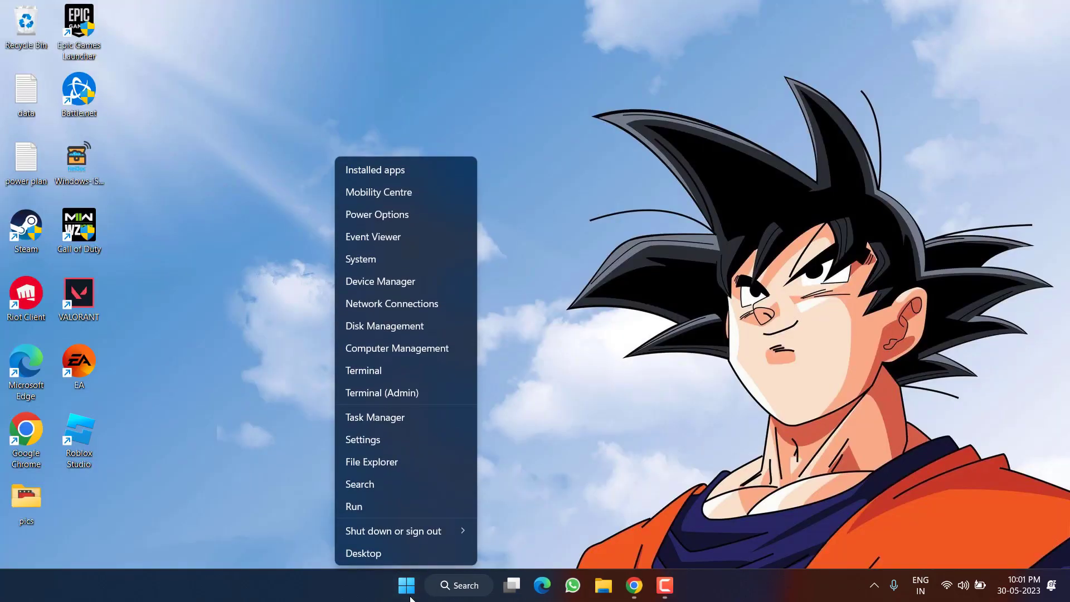
left_click(380, 281)
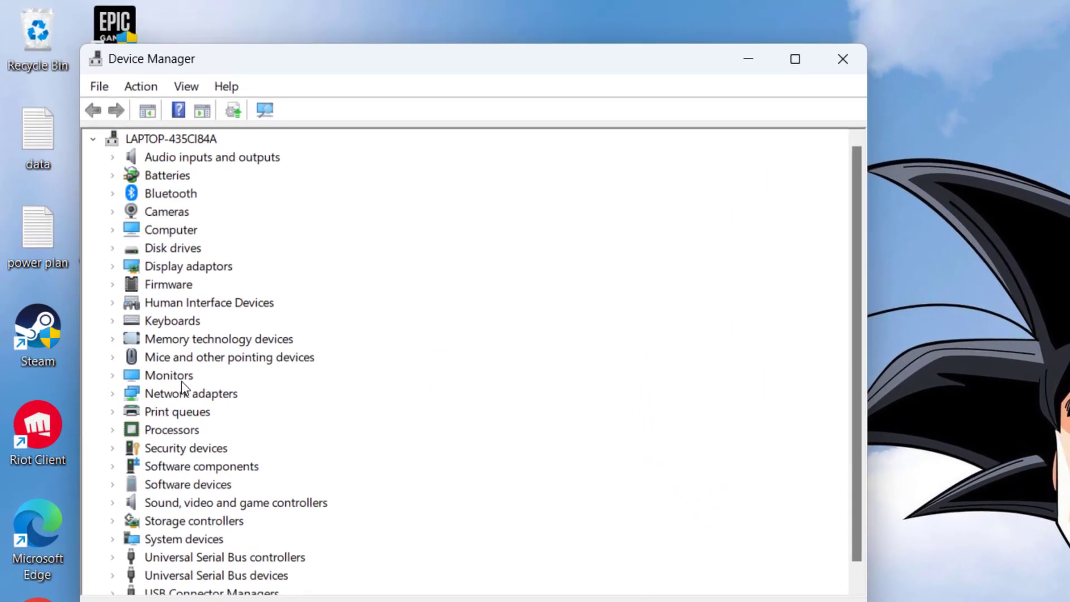
left_click(189, 391)
left_click(112, 394)
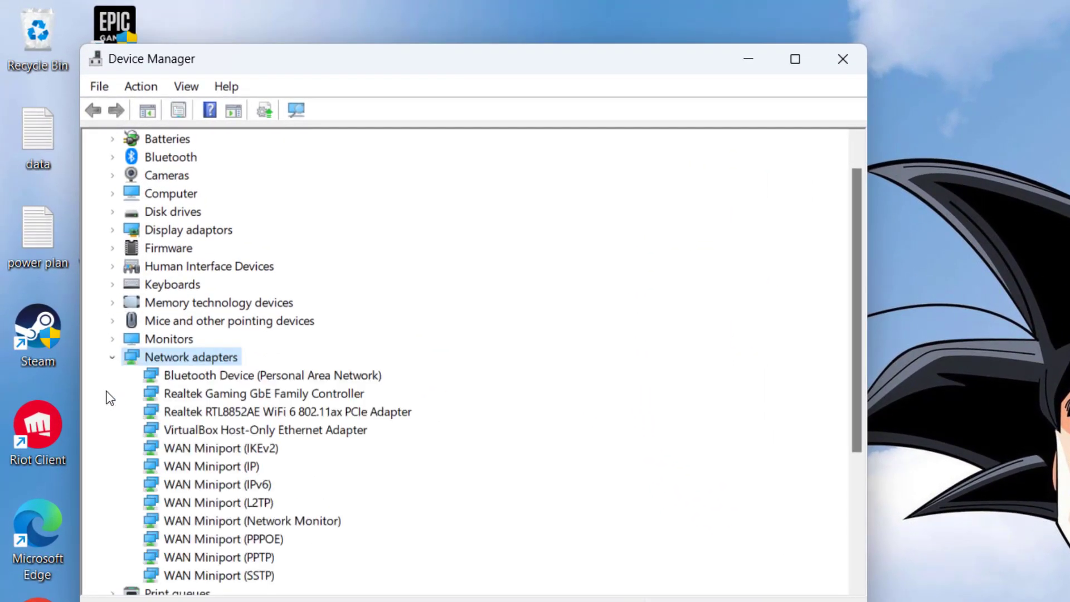
left_click(324, 413)
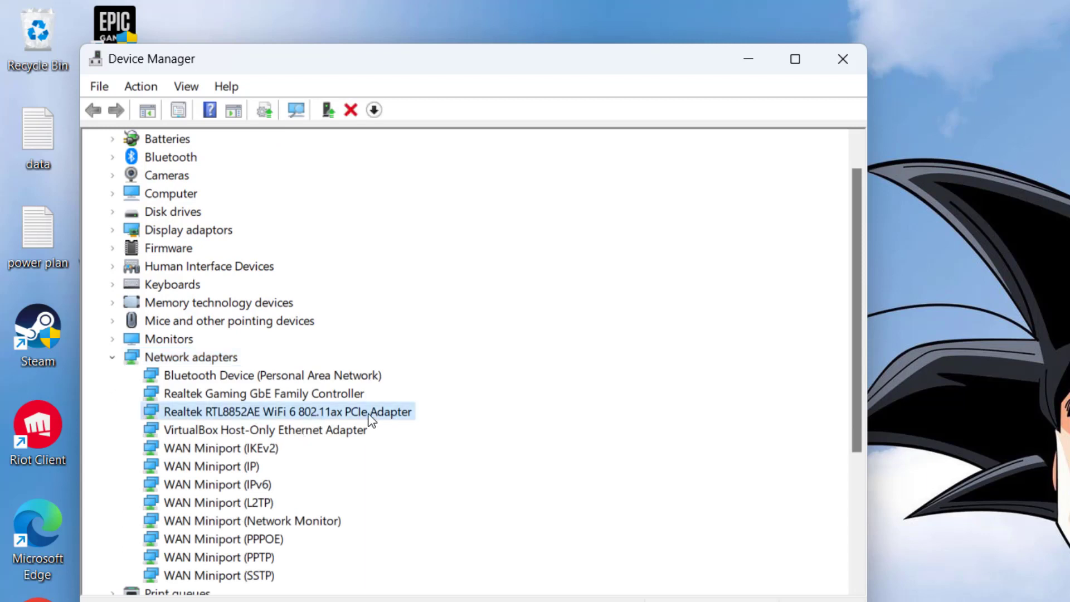
right_click(368, 415)
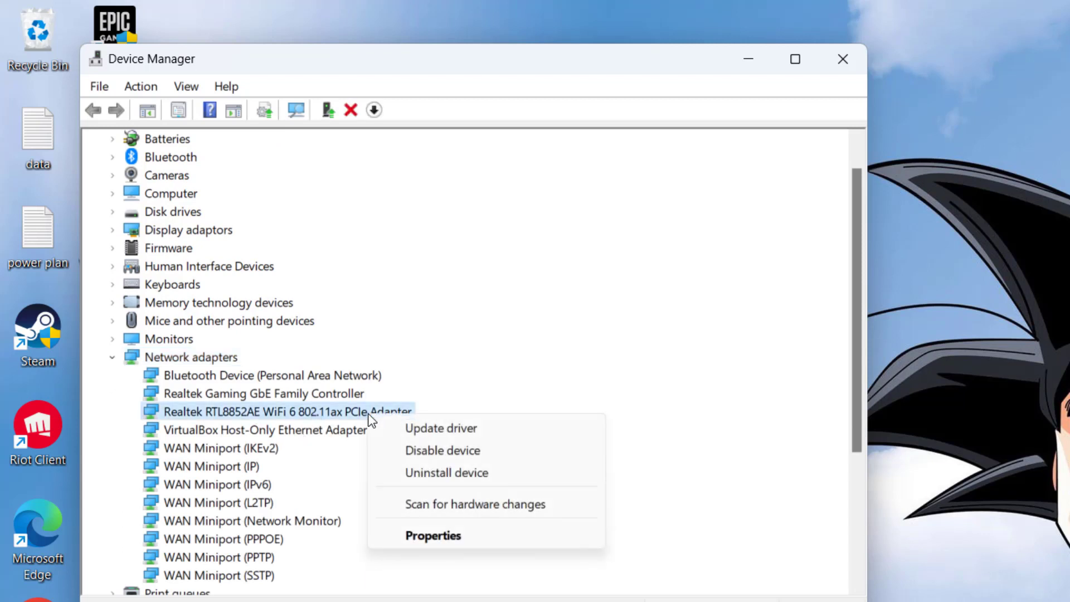
left_click(448, 543)
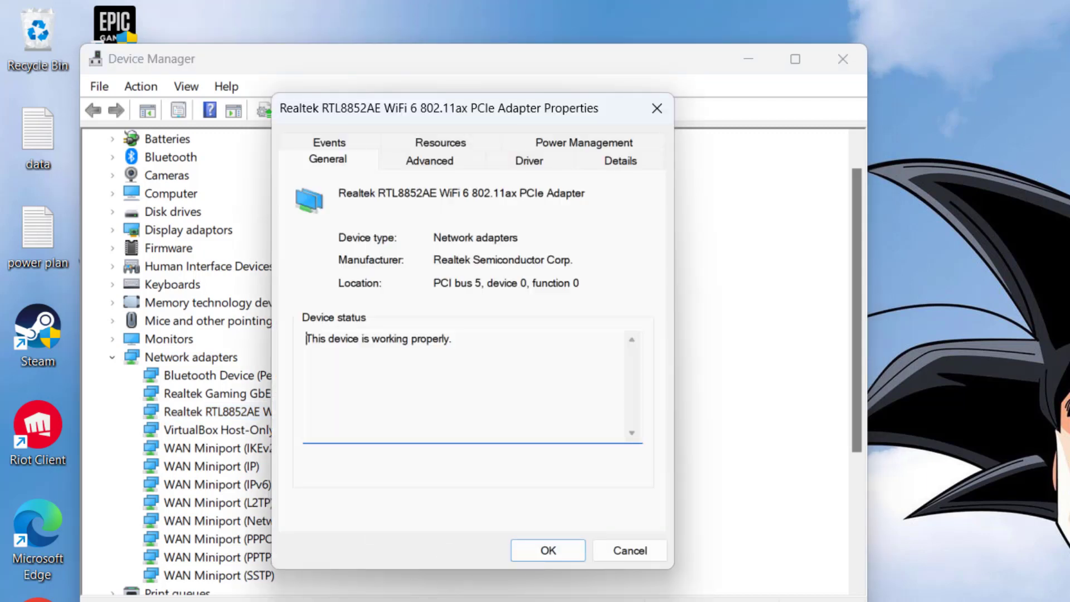
left_click(529, 161)
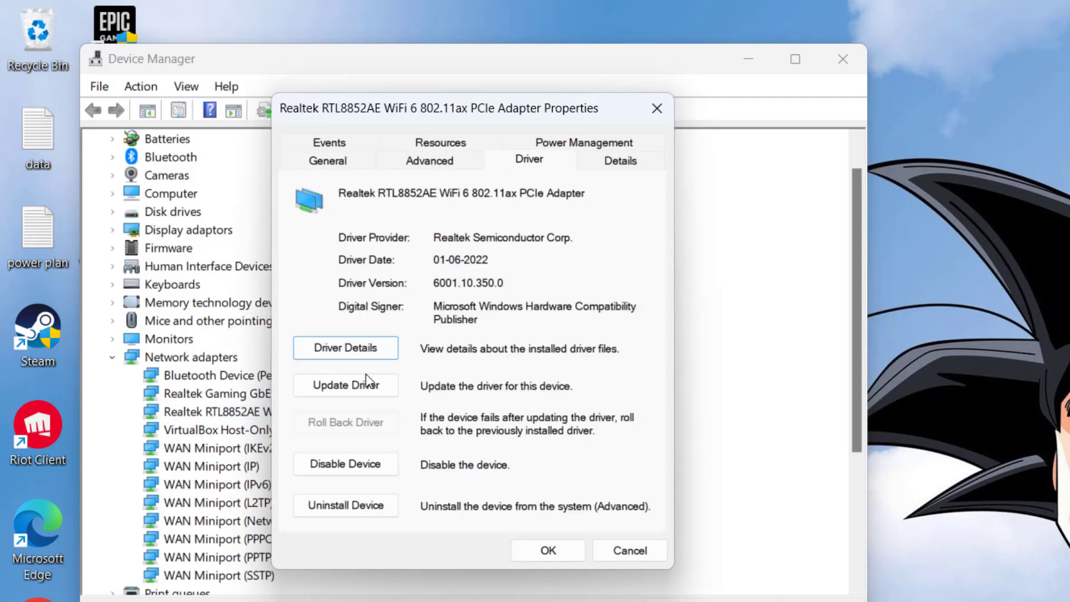
Install the listed Realtek RTL8852AE WiFi 6 802.11ax PCIe Adapter driver, then close the wizard and properties.
left_click(377, 384)
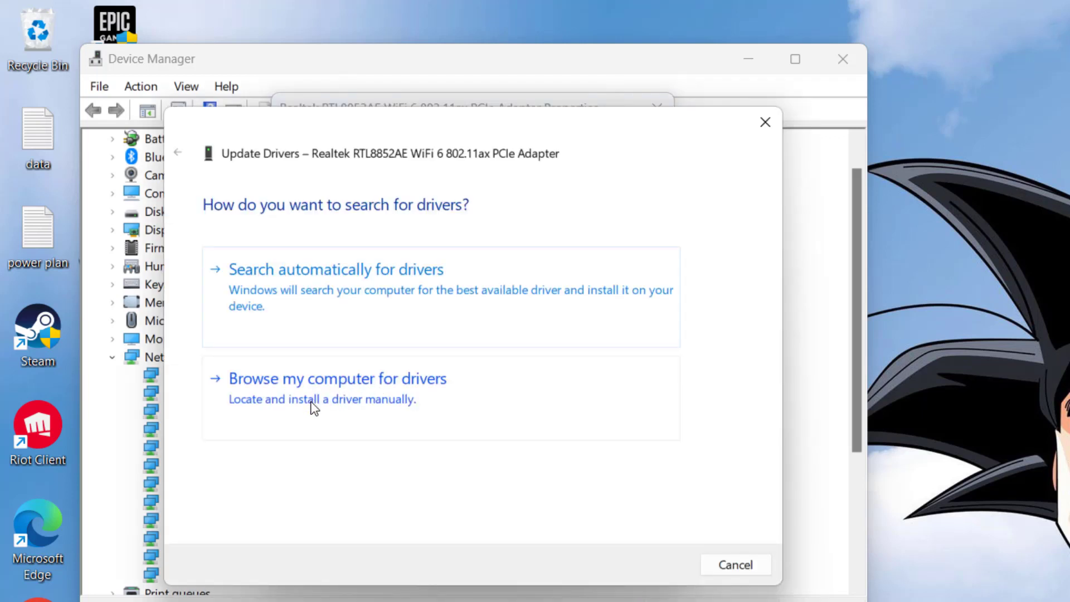
left_click(328, 404)
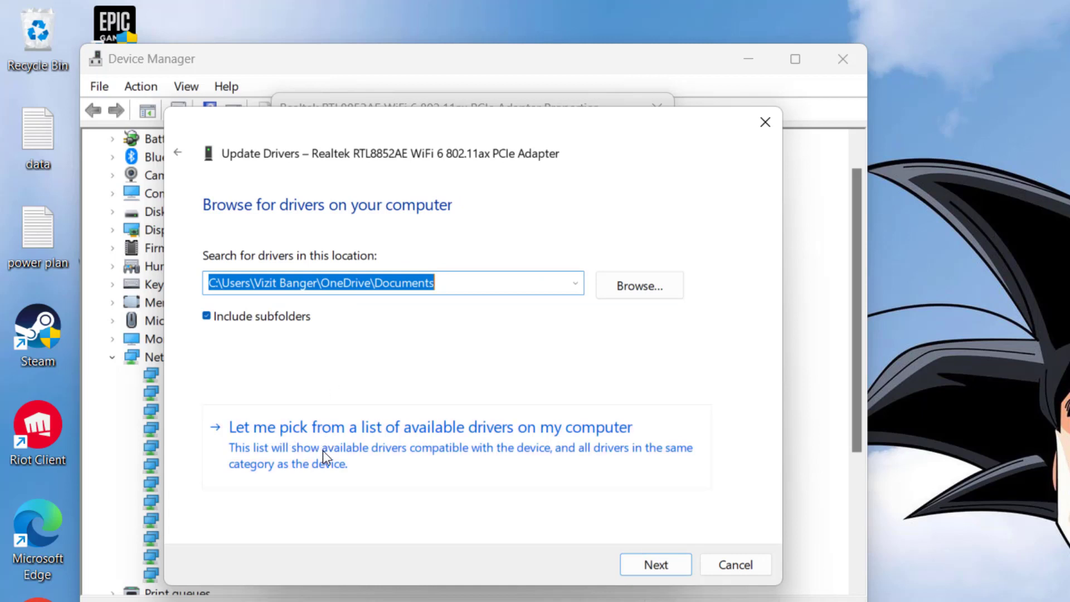
left_click(364, 445)
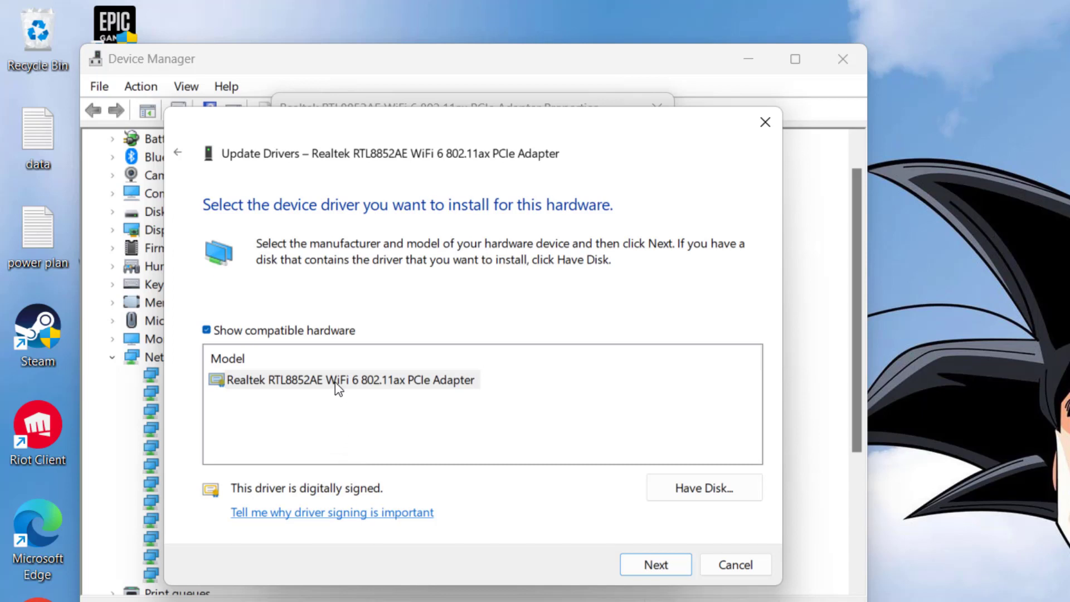
left_click(337, 384)
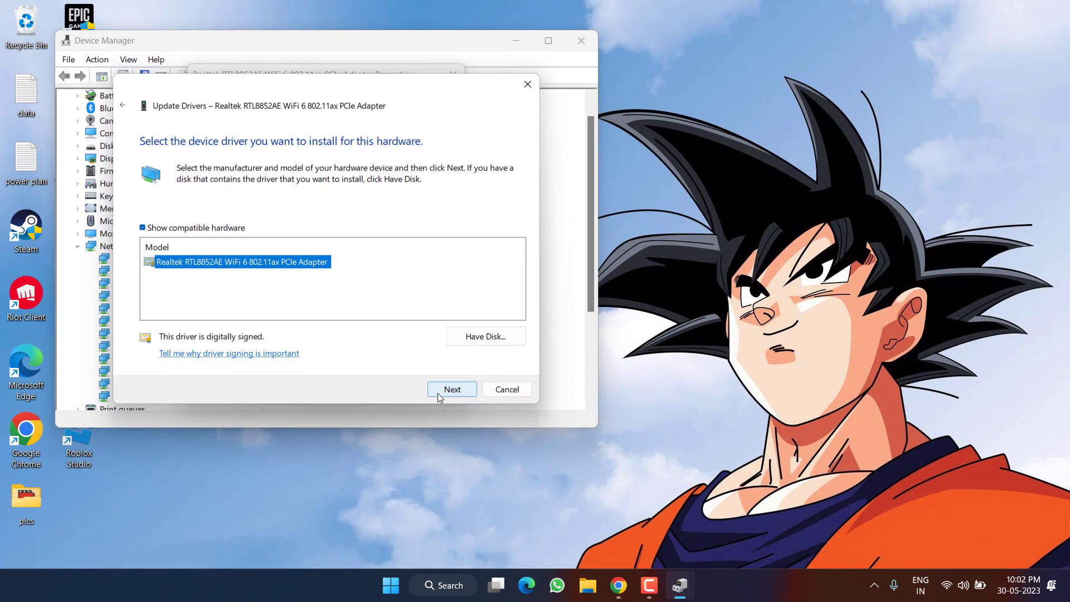
left_click(439, 394)
left_click(500, 389)
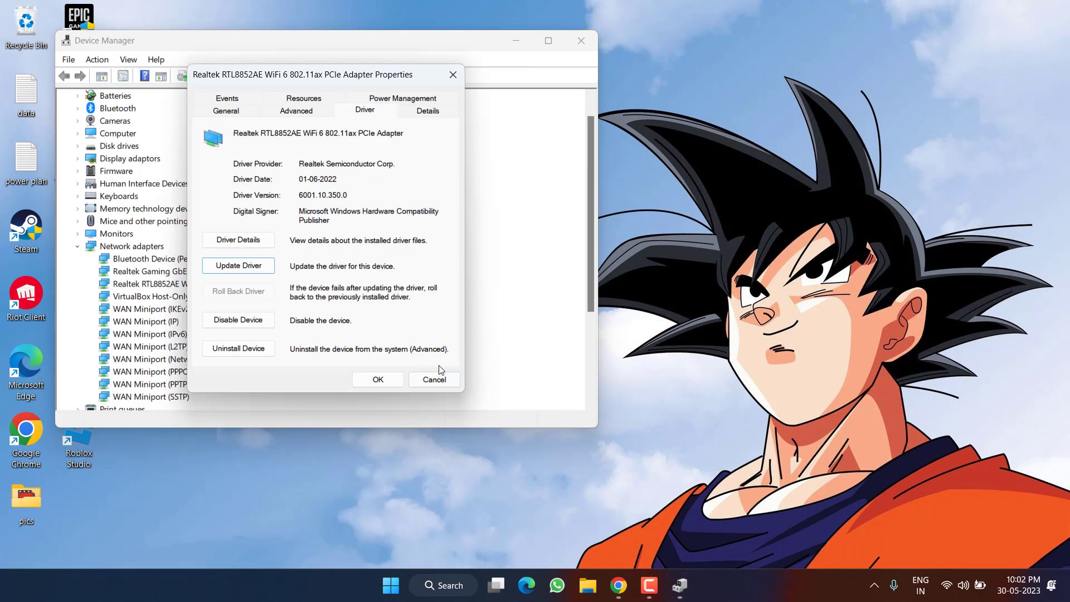
left_click(378, 380)
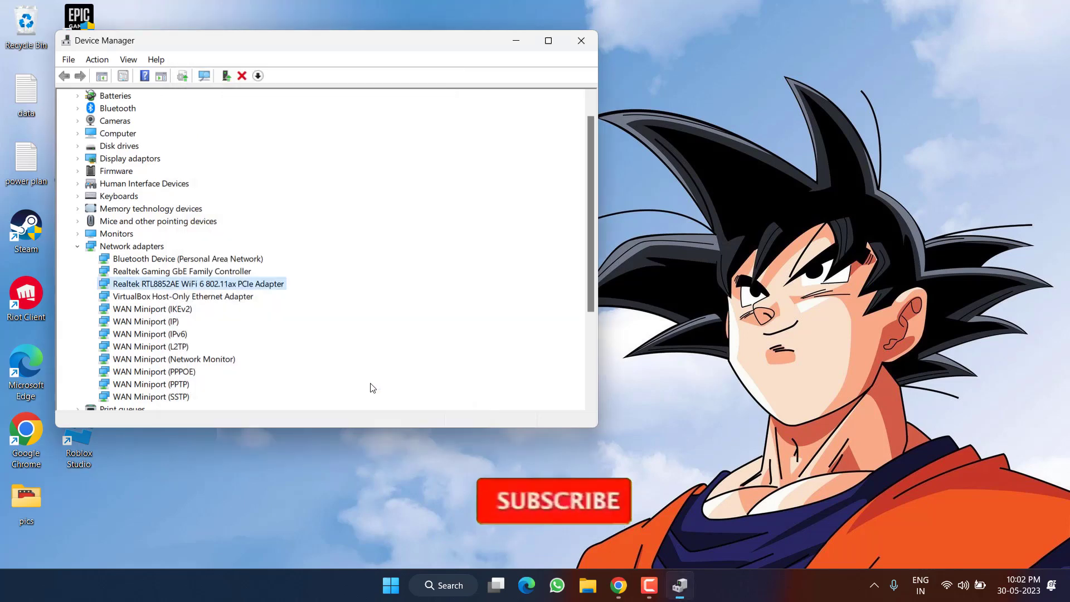
Close the Device Manager window.
left_click(582, 40)
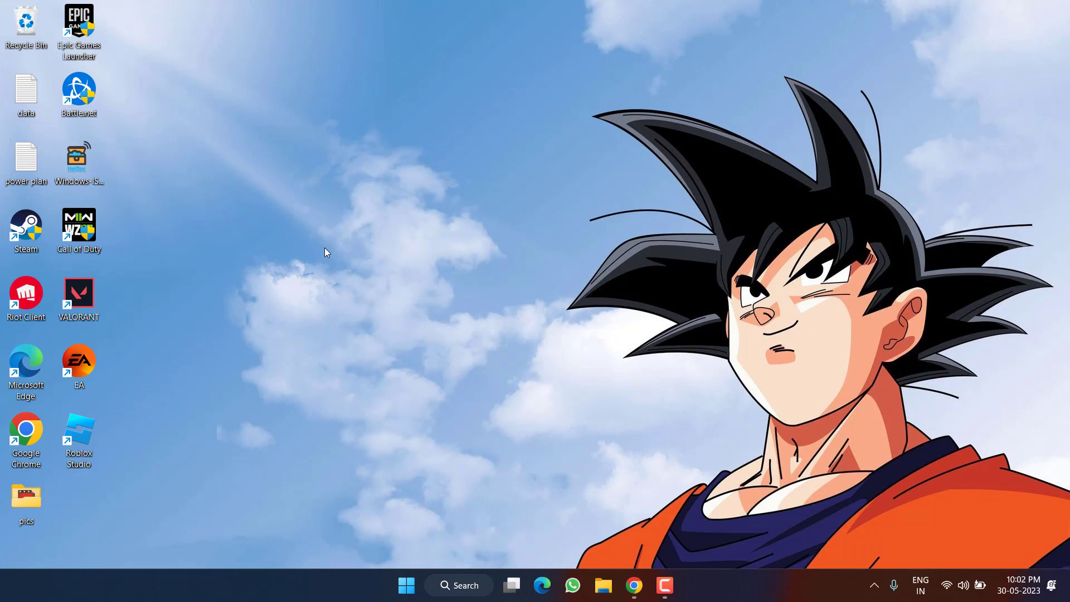
Search for cmd and launch Command Prompt as administrator.
left_click(411, 580)
type("cmd")
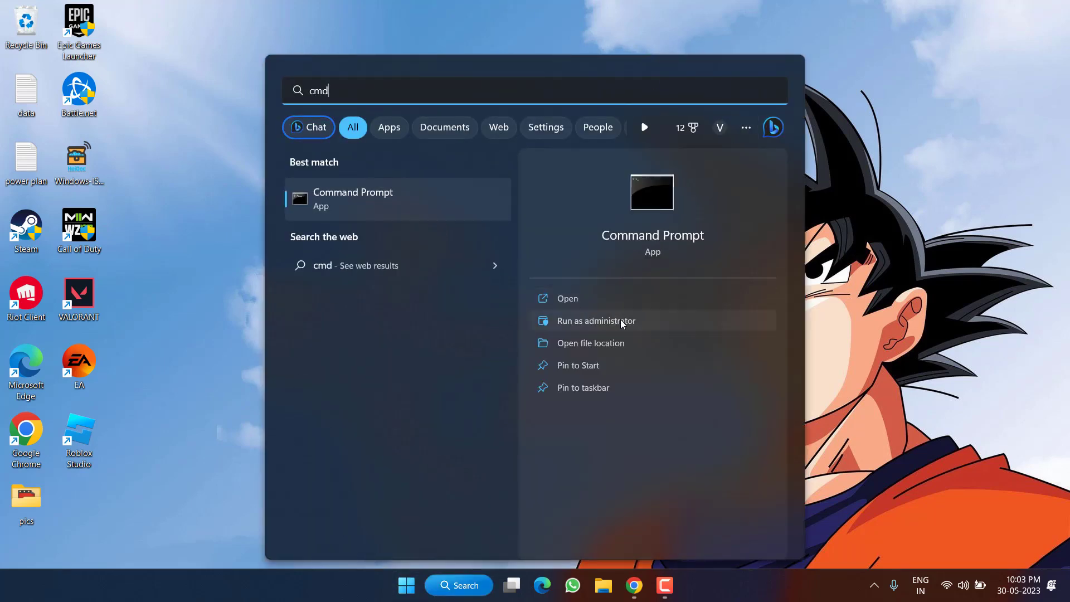
left_click(622, 322)
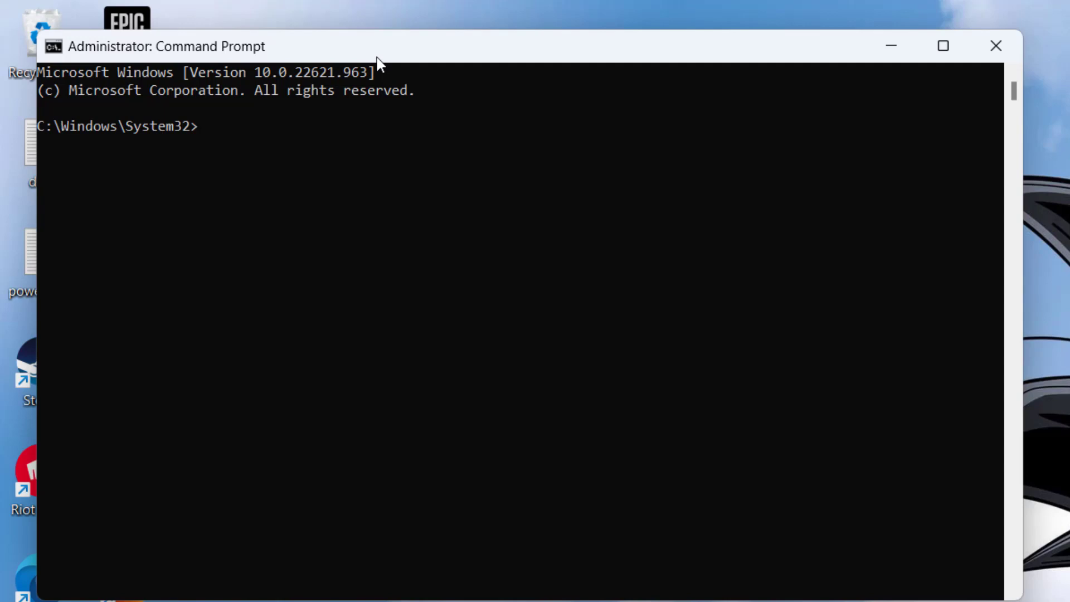
Run netsh wlan show drivers and check radio types 802.11ax, 802.11ac and 802.11a are supported.
type("netsh wlan show ")
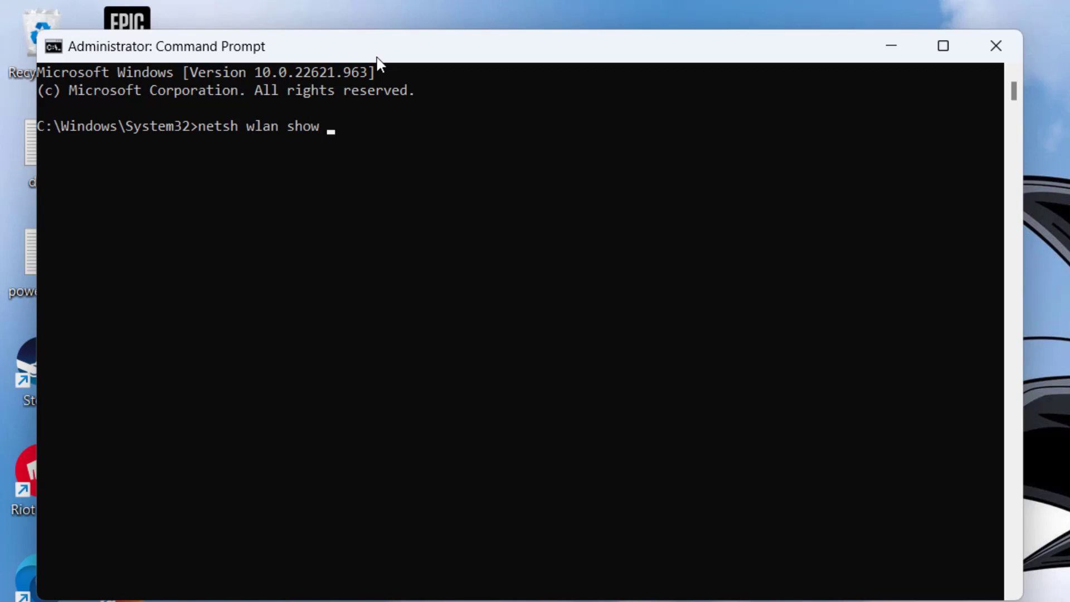
type("drivers")
key("Return")
scroll(279, 363, "up", 4)
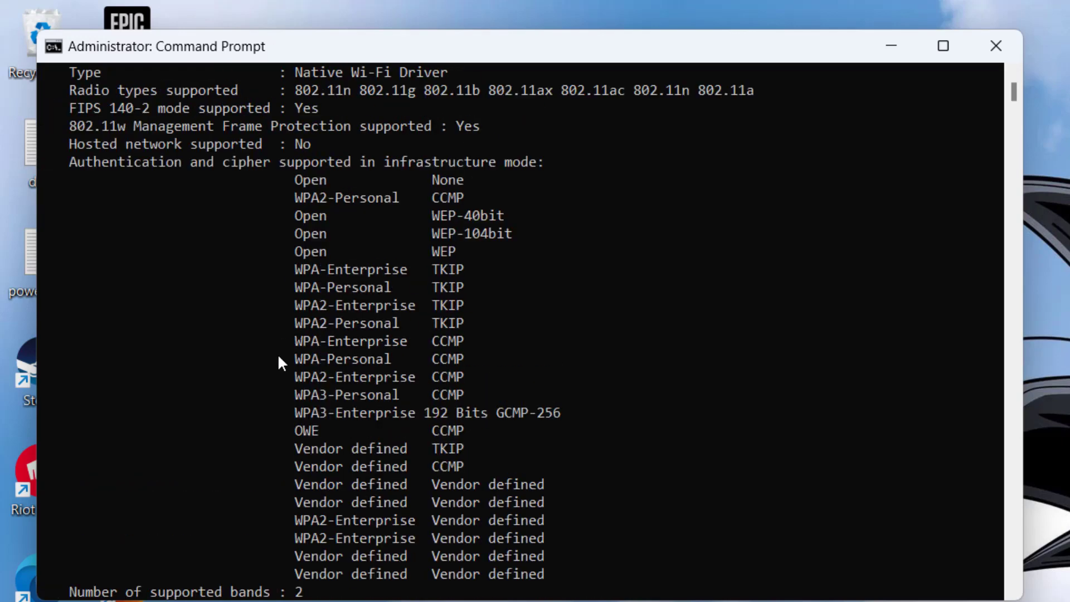
scroll(277, 361, "up", 1)
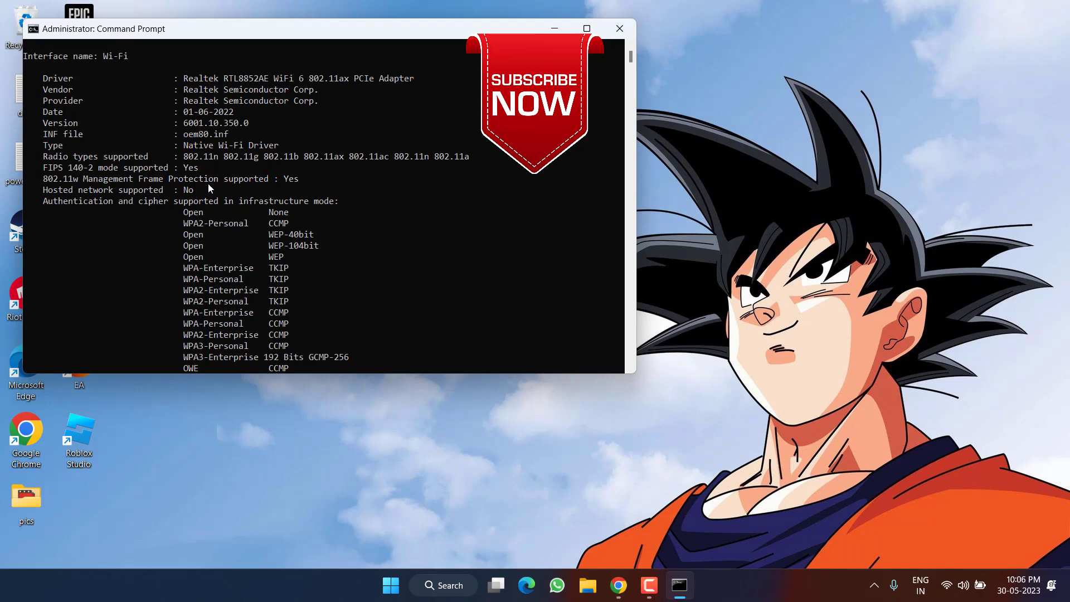
Close the administrator Command Prompt window.
left_click(619, 28)
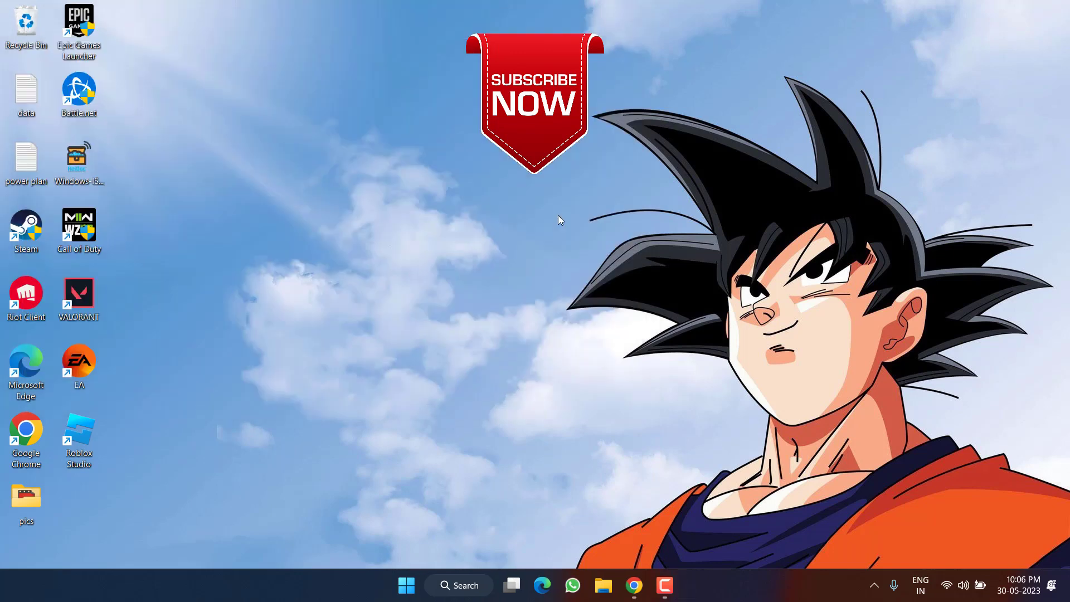